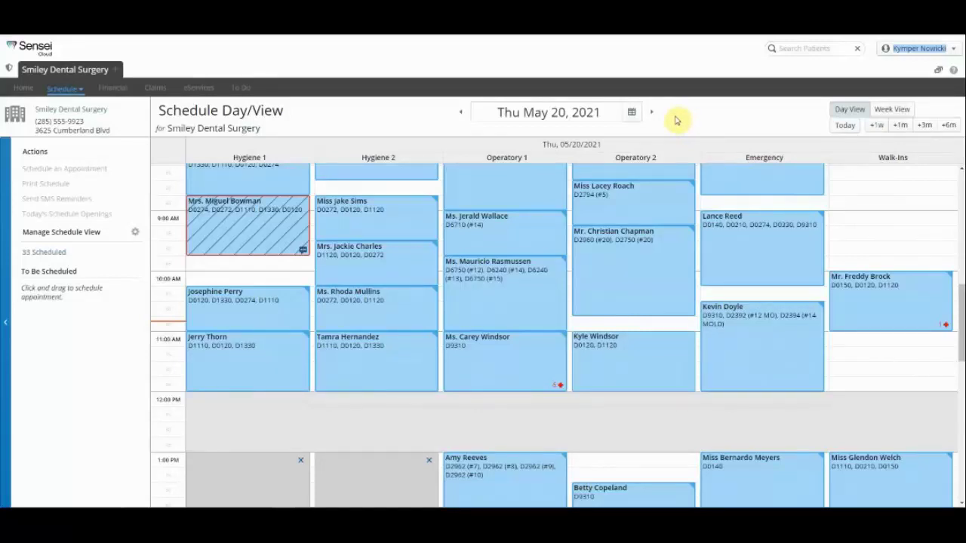
Open the 11:00 am consult appointment's details from the May 20, 2021 schedule
click(66, 89)
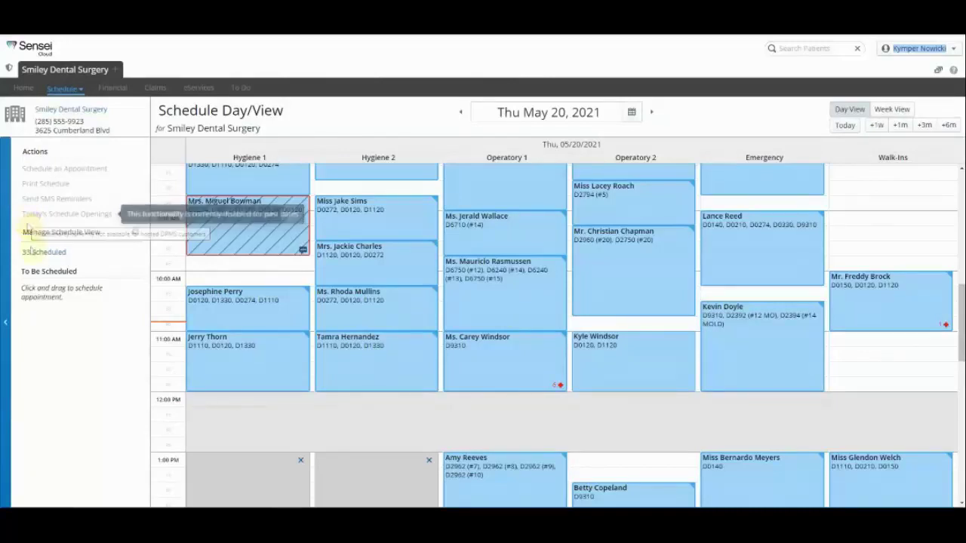
mouse_move(504, 360)
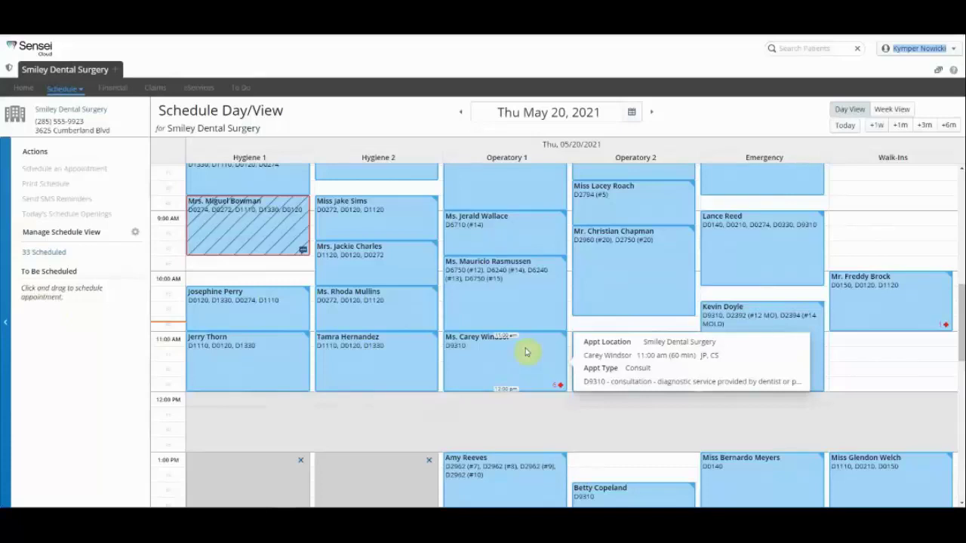
click(526, 351)
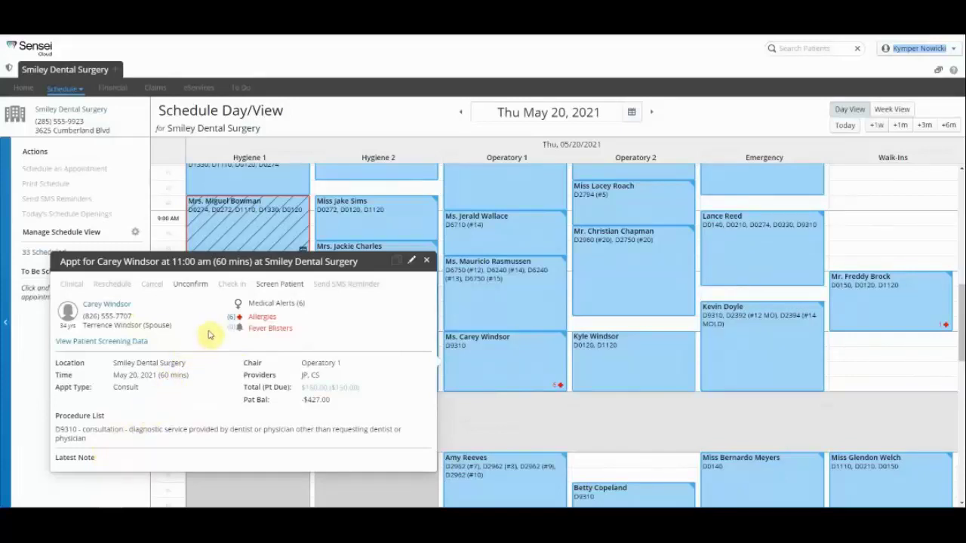
View the patient's six medical alerts, then close the alerts list
click(237, 321)
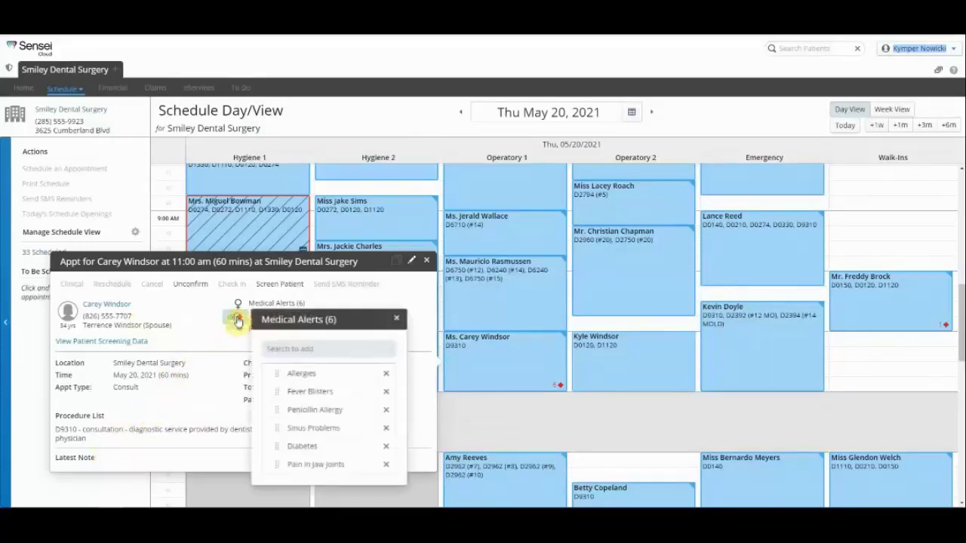
click(391, 318)
mouse_move(106, 304)
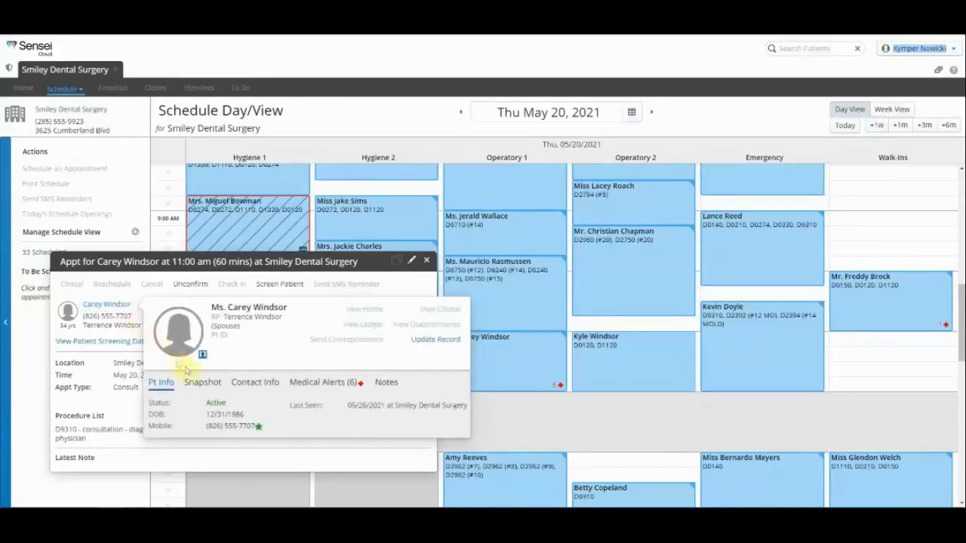
Review the patient's Snapshot: balances, recare, appointments, connections, insurance and treatment plan
click(202, 383)
scroll(181, 390, down, 1)
scroll(173, 409, down, 2)
scroll(171, 429, down, 2)
scroll(172, 429, down, 2)
scroll(172, 430, down, 2)
Close the popups and search patients for 'ami', listing six matches
click(495, 434)
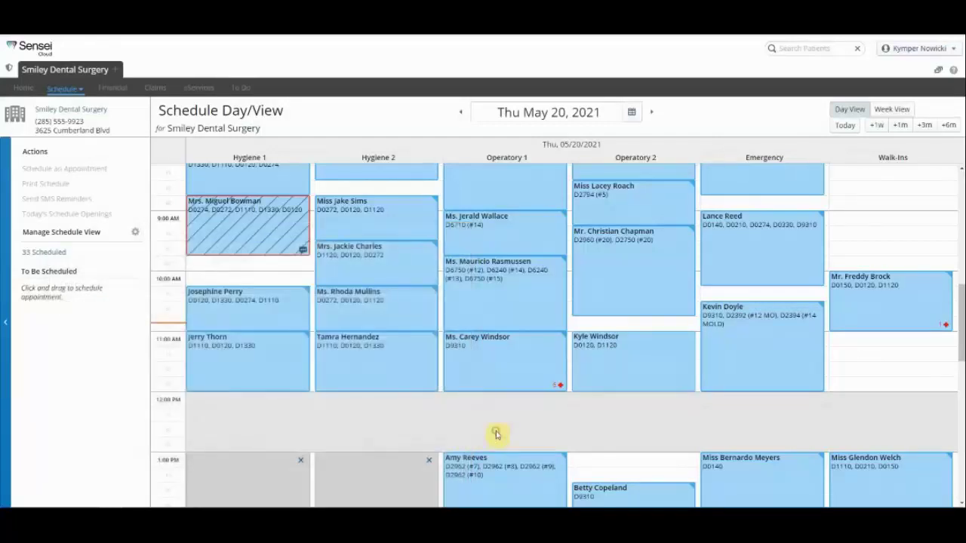
click(791, 49)
text(am)
text(i)
Dismiss the search results and advance the schedule to Friday, May 21, 2021
mouse_move(833, 110)
click(677, 61)
click(653, 112)
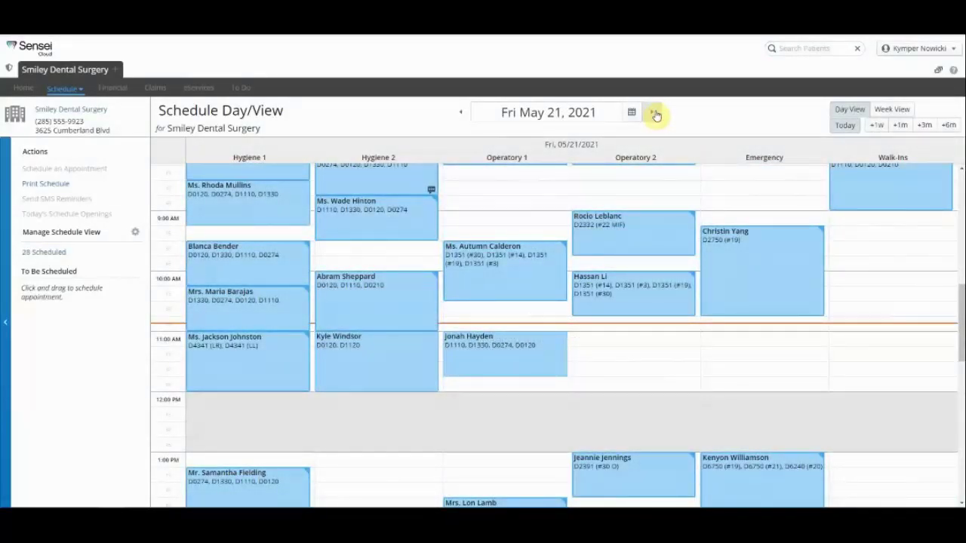